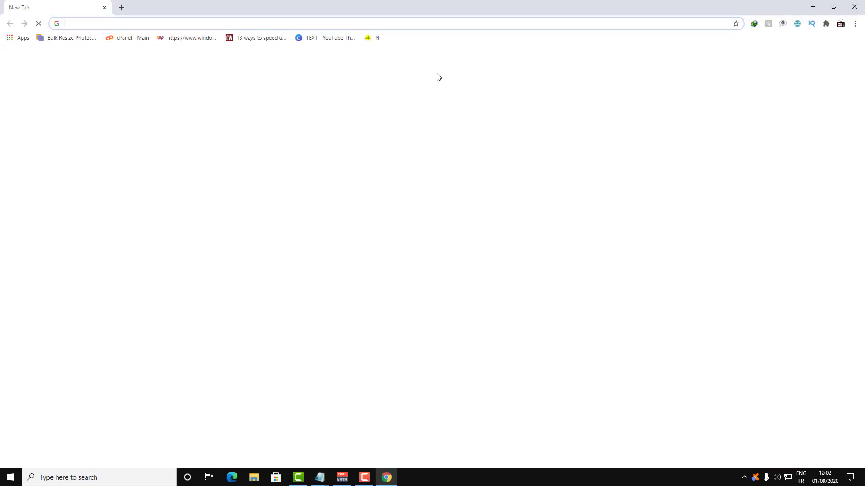
Open the raboninco short link from the Notepad notes in Chrome.
key(alt+Tab)
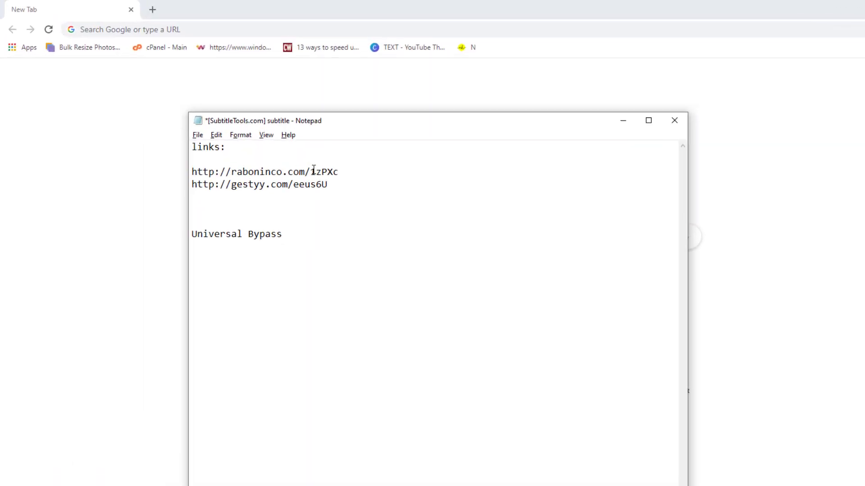
double_click(314, 170)
key(ctrl+c)
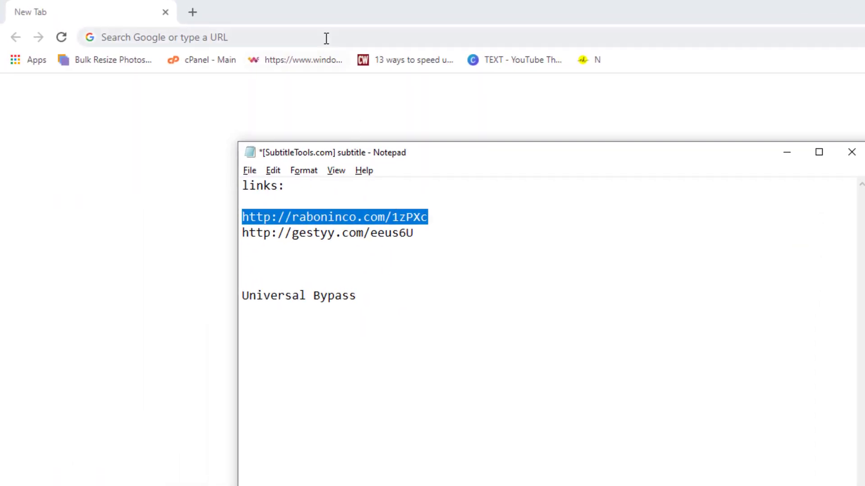
click(326, 38)
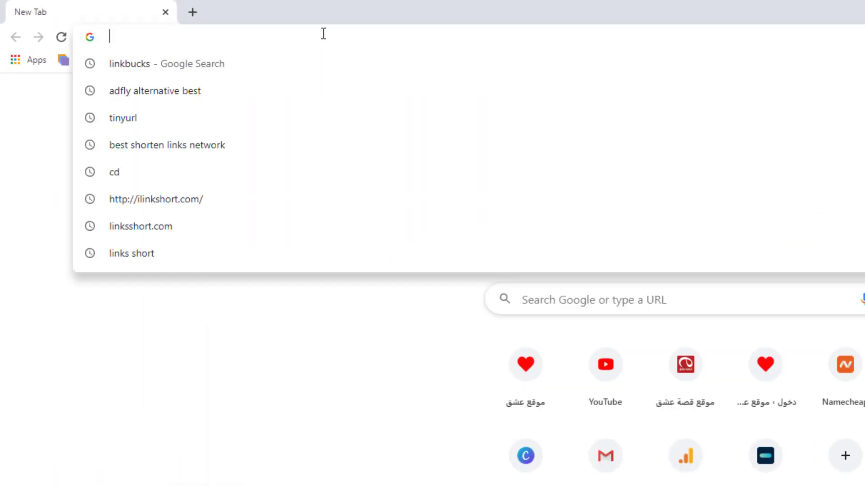
key(ctrl+v)
key(Return)
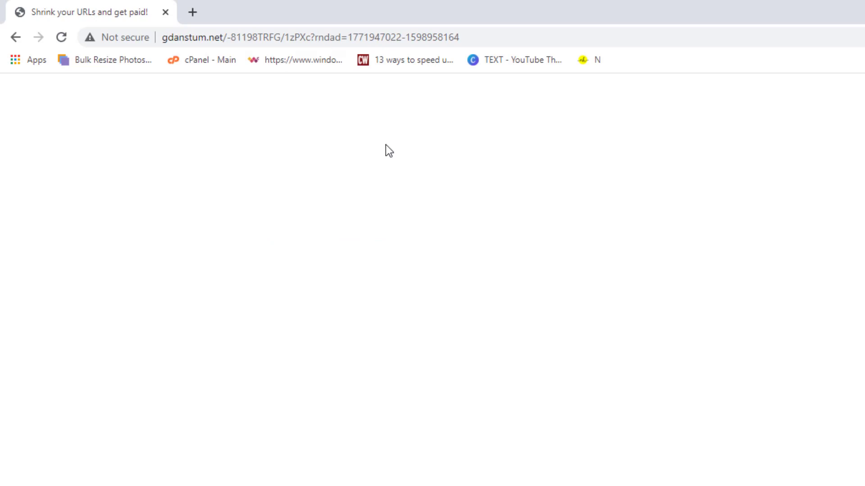
Open a fresh Google new tab beside the raboninco ad page.
click(194, 10)
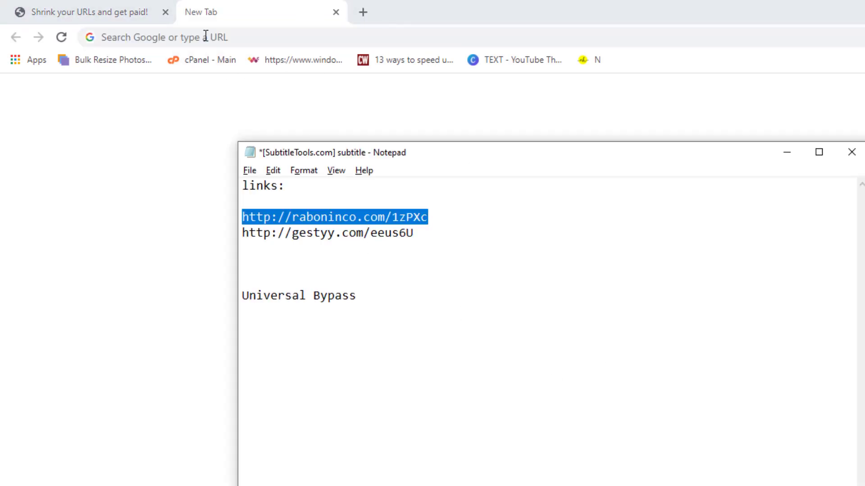
click(130, 7)
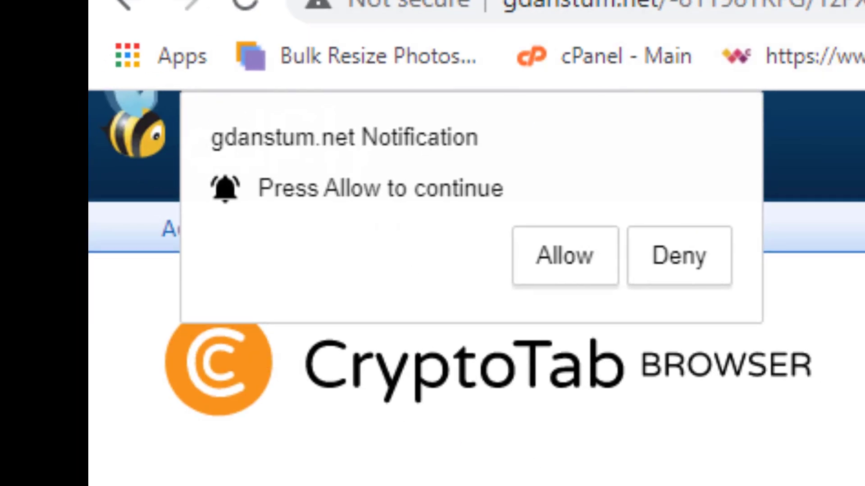
key(ctrl+t)
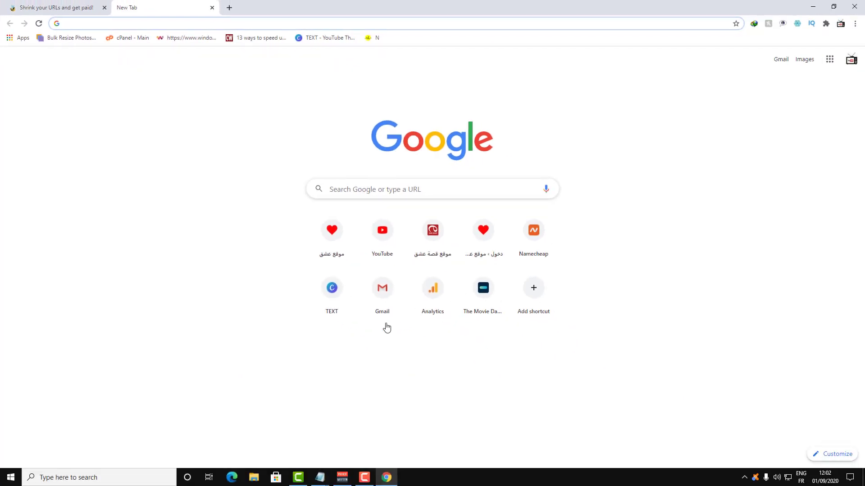
Load the gestyy short link from the Notepad notes in Chrome's address bar.
mouse_move(319, 474)
click(357, 426)
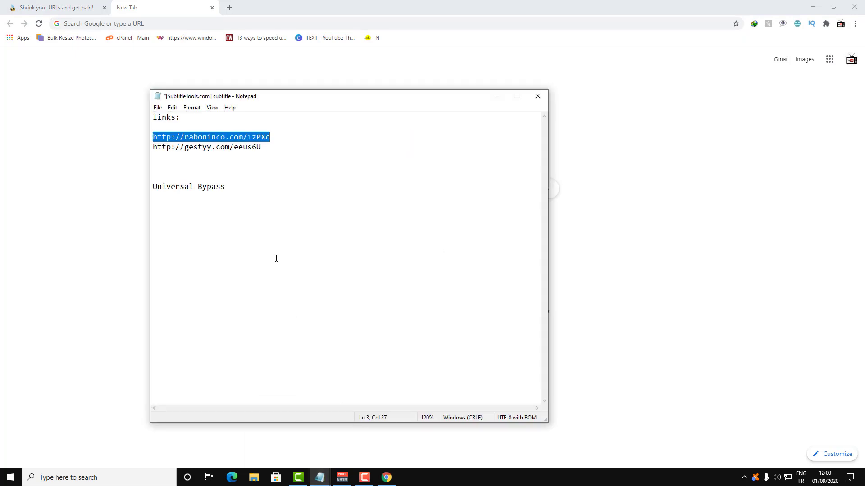
triple_click(228, 149)
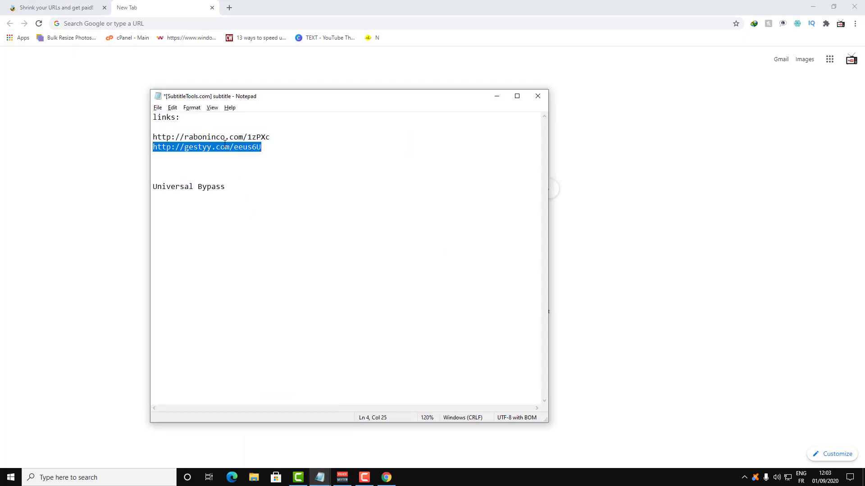
click(170, 26)
text(http://gestyy.com/eeus6U)
key(Return)
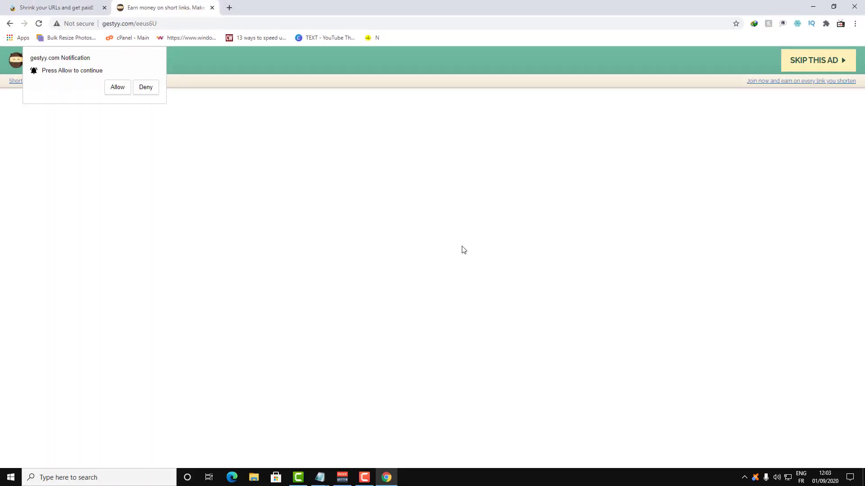
Open another empty new tab in Chrome.
key(alt+Tab)
key(alt+Tab)
click(229, 9)
key(alt+Tab)
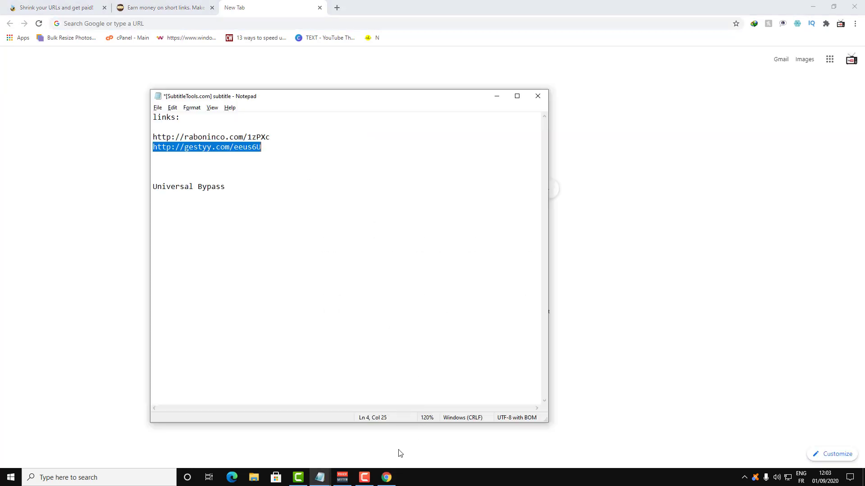
Search Google for 'Universal Bypass', copied from the Notepad notes.
drag(225, 186, 115, 185)
key(ctrl+c)
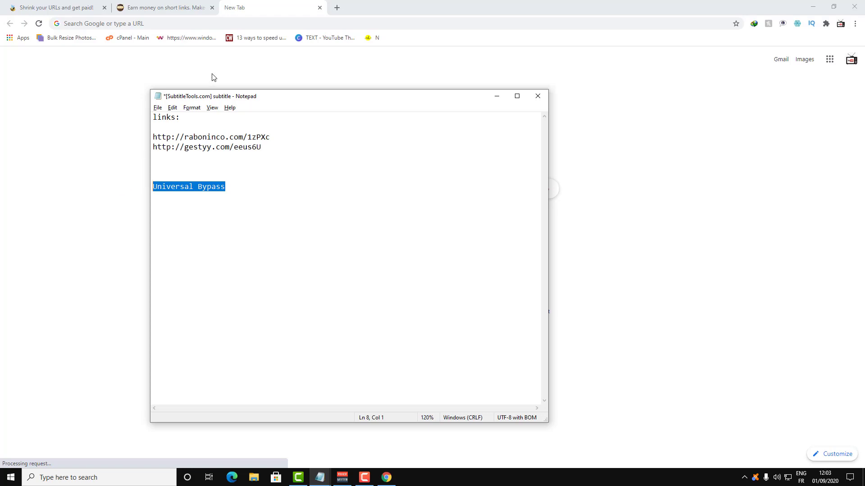
click(199, 23)
key(ctrl+v)
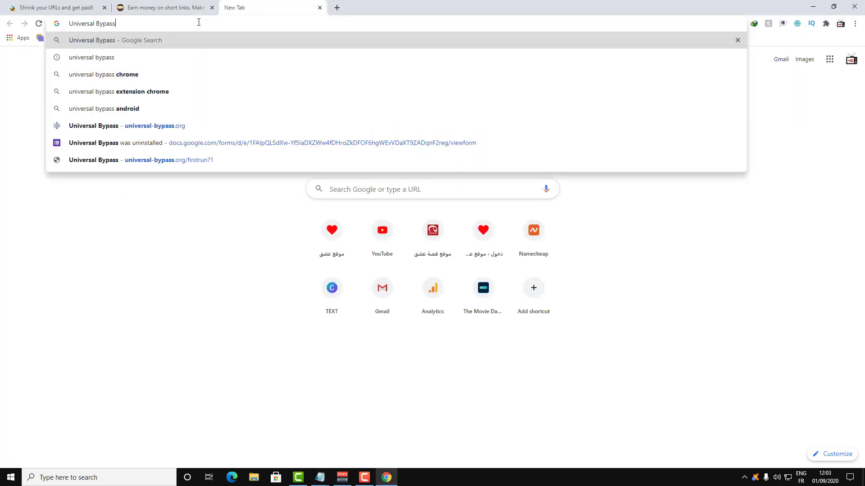
key(Return)
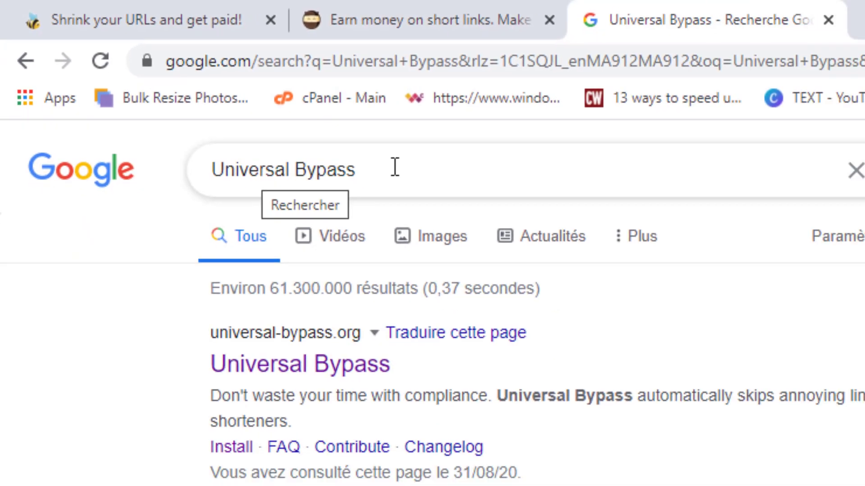
click(603, 259)
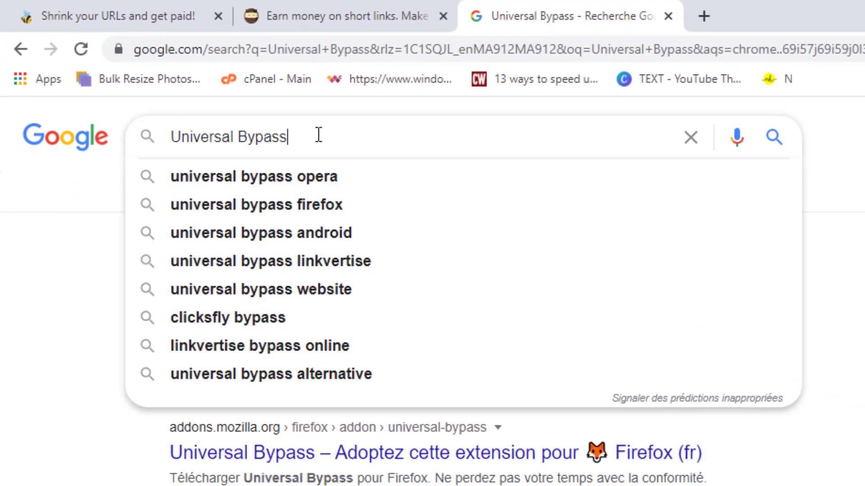
click(24, 263)
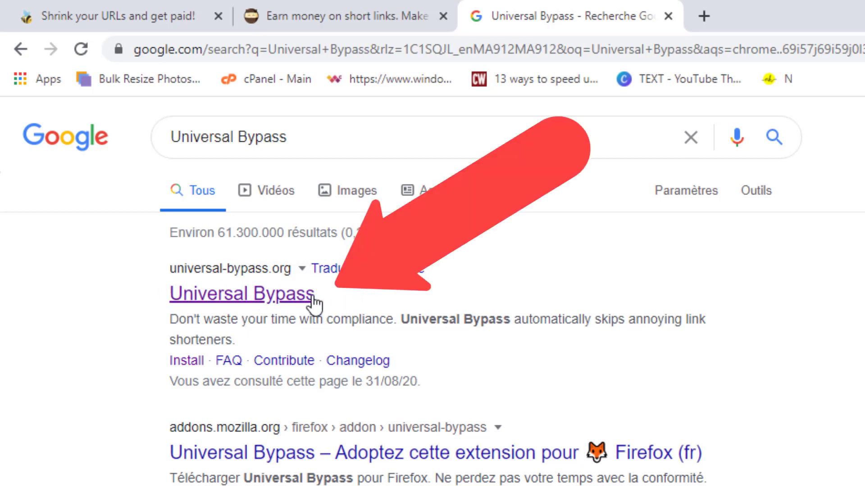
From universal-bypass.org's install page, download the Chromium-based browsers zip (361.74 KB).
click(283, 301)
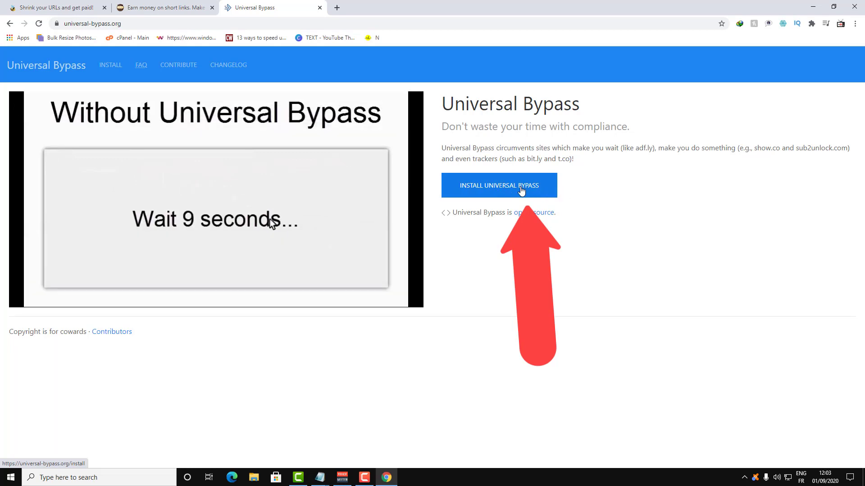
click(520, 191)
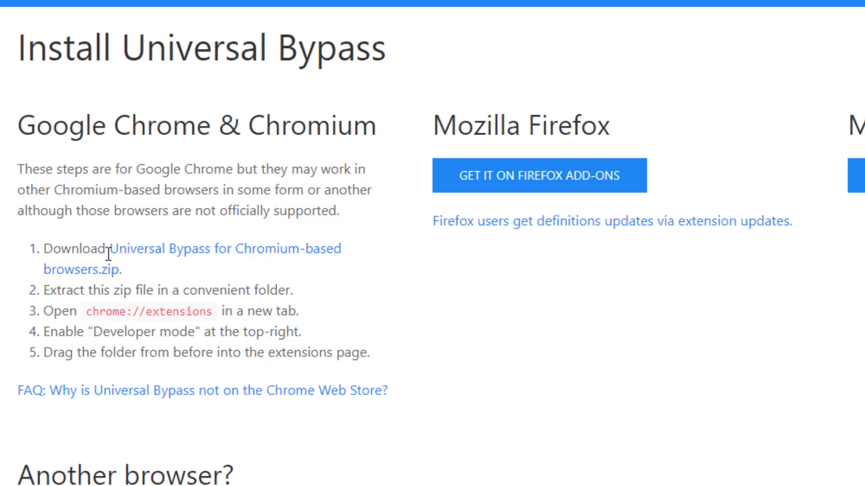
click(141, 260)
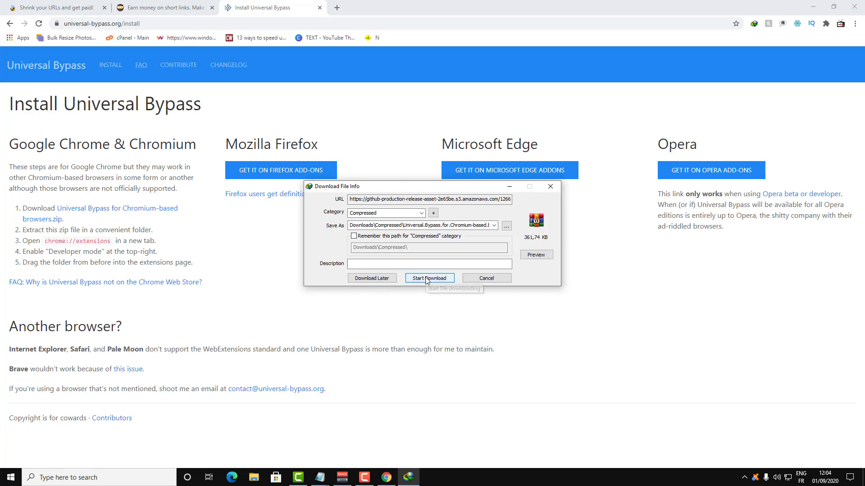
click(426, 278)
click(522, 281)
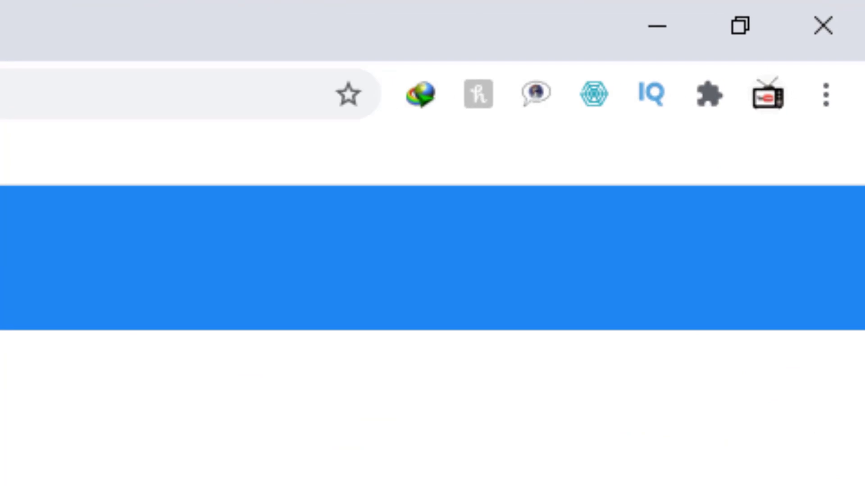
In a new tab, go through Settings to Extensions and turn on Developer mode.
key(ctrl+t)
click(828, 102)
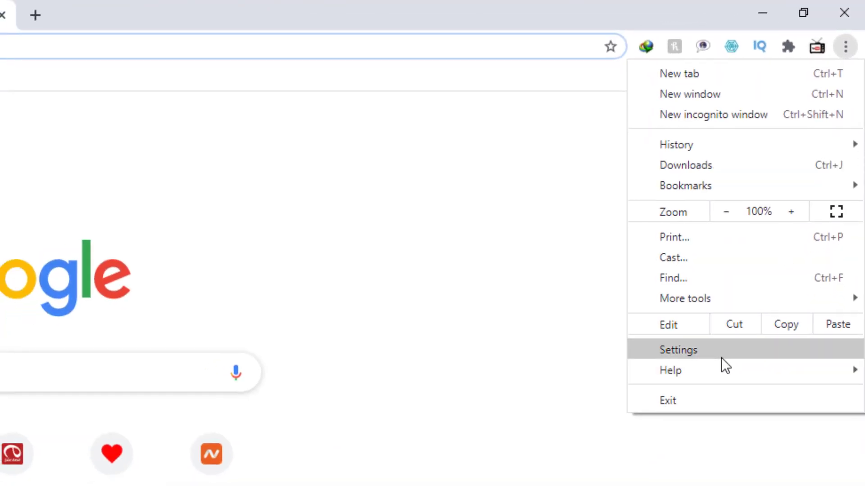
mouse_move(727, 367)
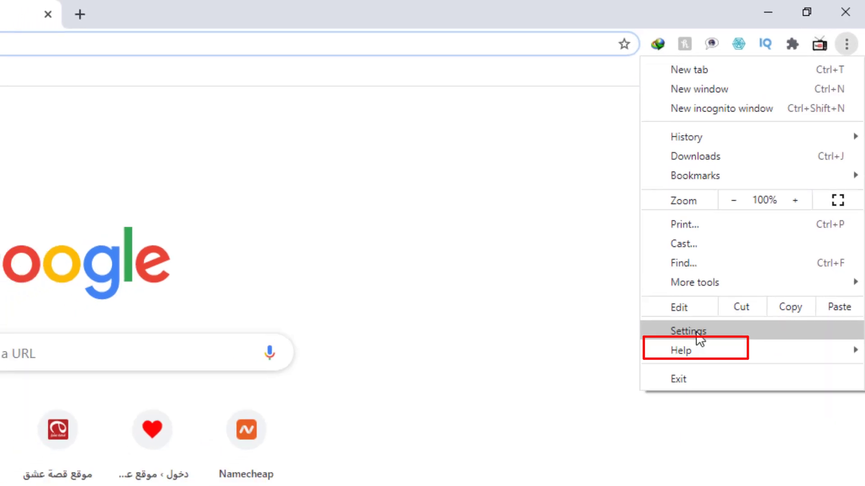
click(697, 335)
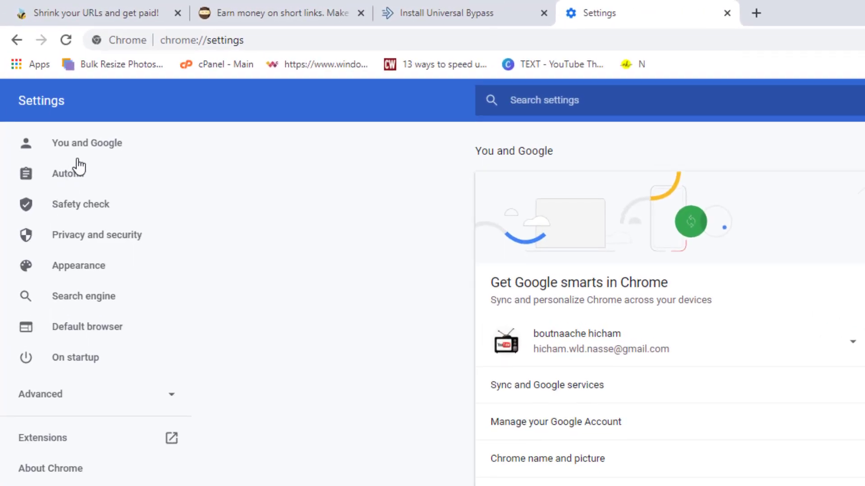
click(68, 447)
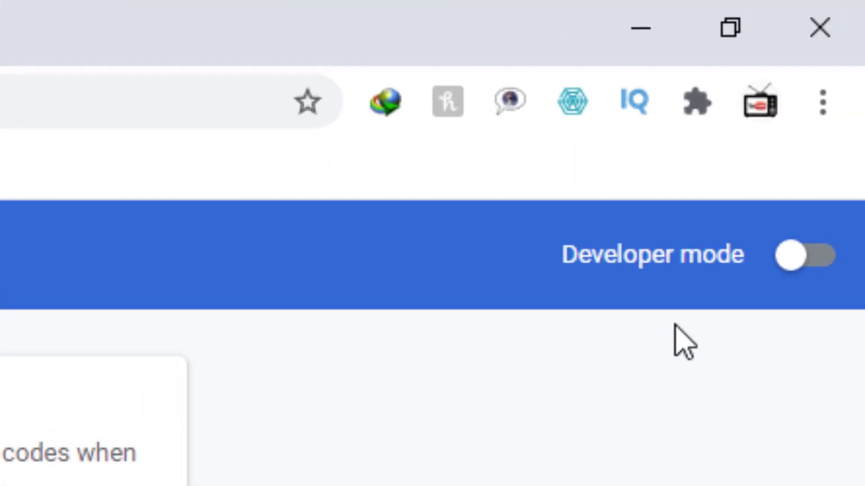
click(809, 266)
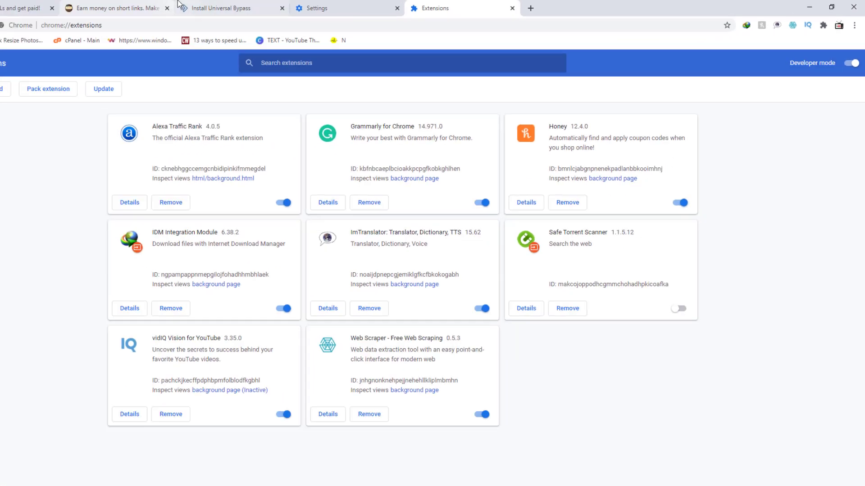
Drop the extracted Universal Bypass folder from the desktop onto Chrome's Extensions page to install it.
key(super+d)
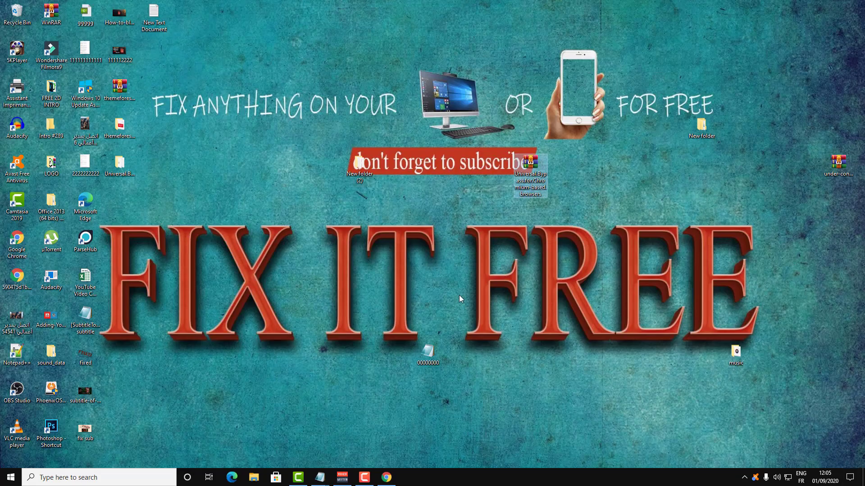
drag(535, 185, 455, 260)
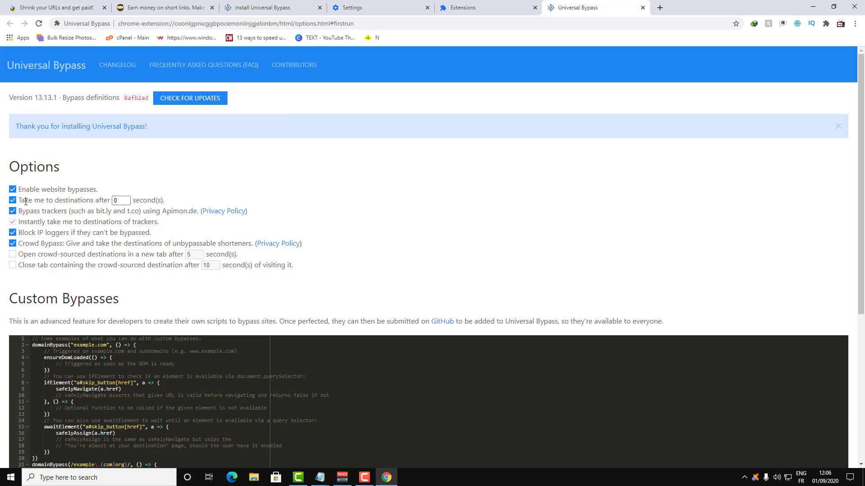
click(13, 190)
click(13, 190)
scroll(49, 318, down, 4)
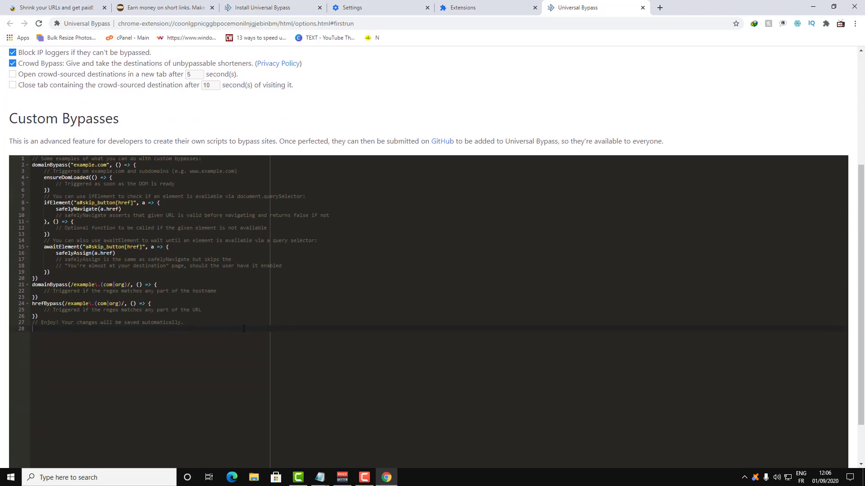
drag(259, 331, 12, 141)
click(247, 333)
drag(194, 332, 230, 351)
Reload the short-link tabs and confirm both land on the Fix it Free YouTube channel.
click(120, 3)
click(61, 5)
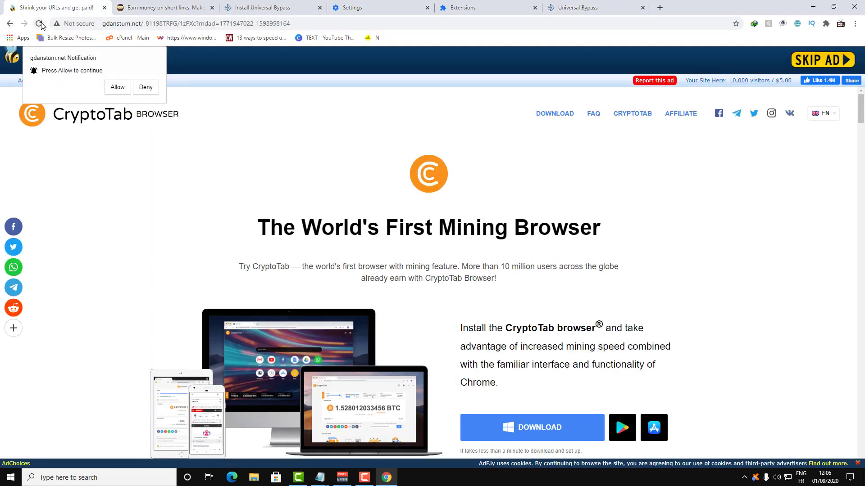
click(39, 23)
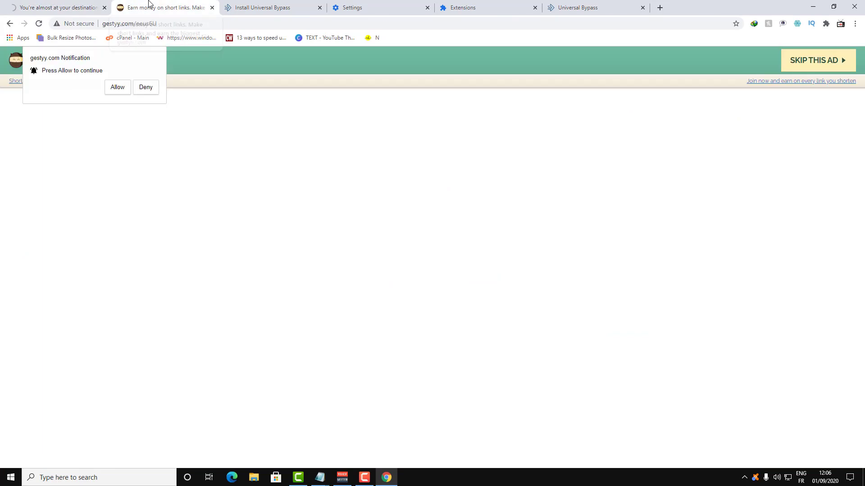
click(51, 6)
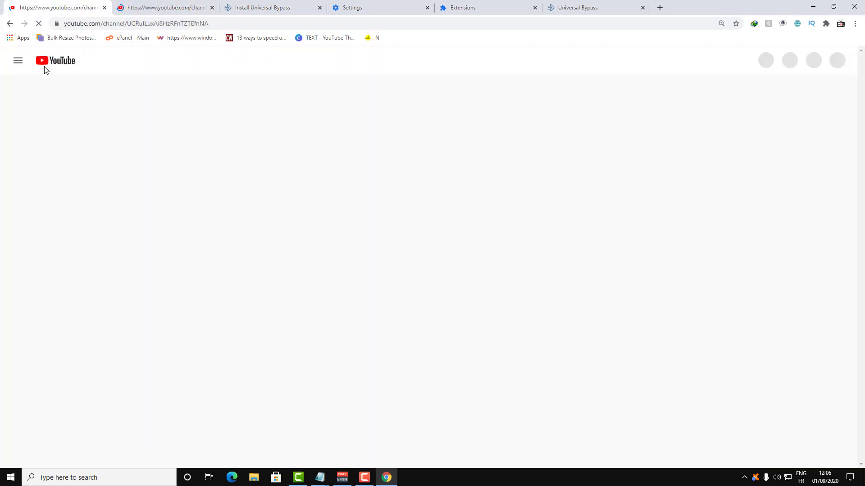
click(135, 8)
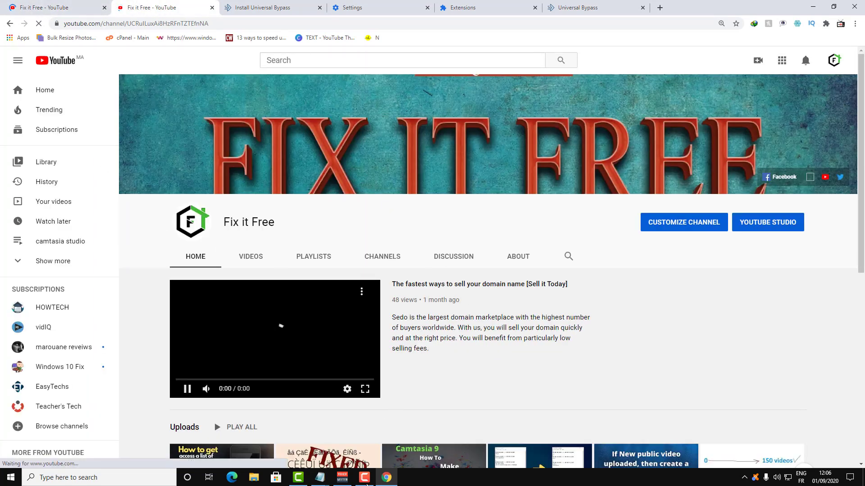
Bring the Notepad subtitle notes in front of the YouTube page from the taskbar.
mouse_move(320, 478)
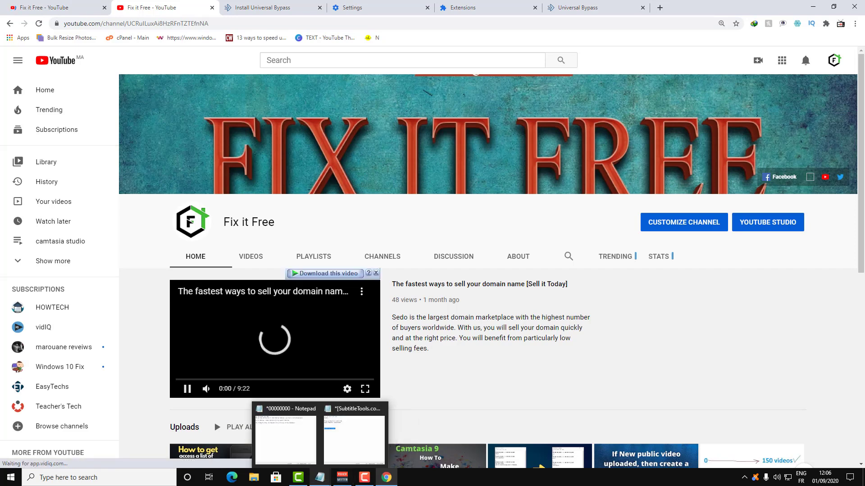
mouse_move(343, 456)
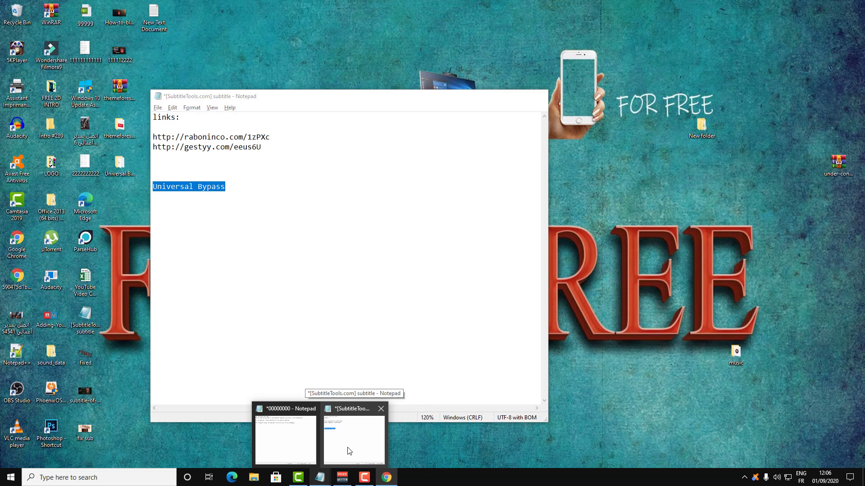
click(350, 451)
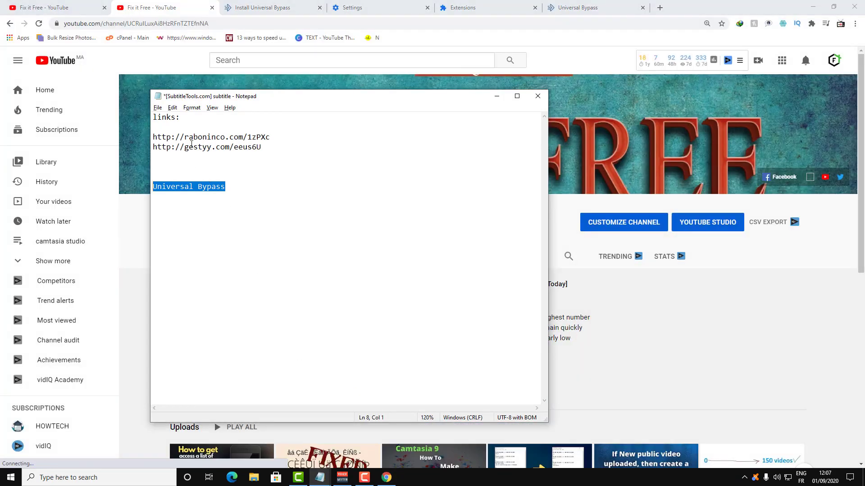